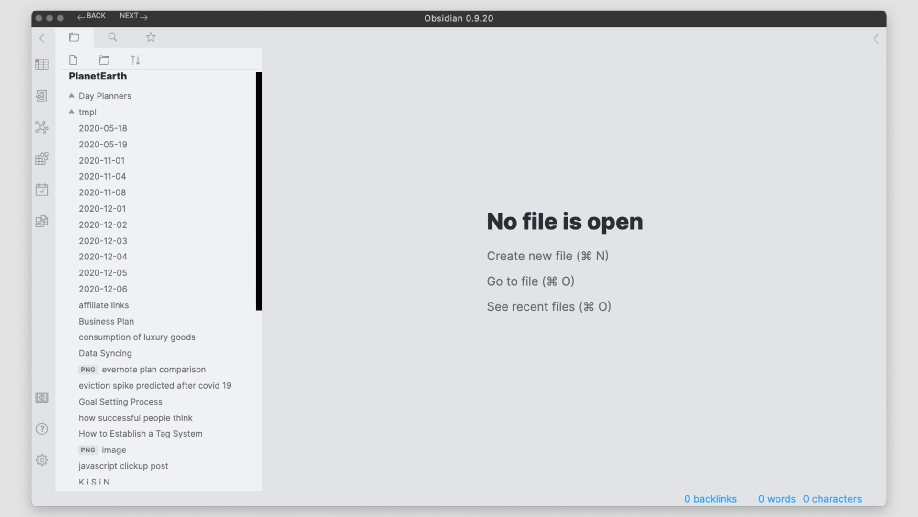
# Step: Bring up and look around the vault's graph view of all notes
pyautogui.click(45, 136)
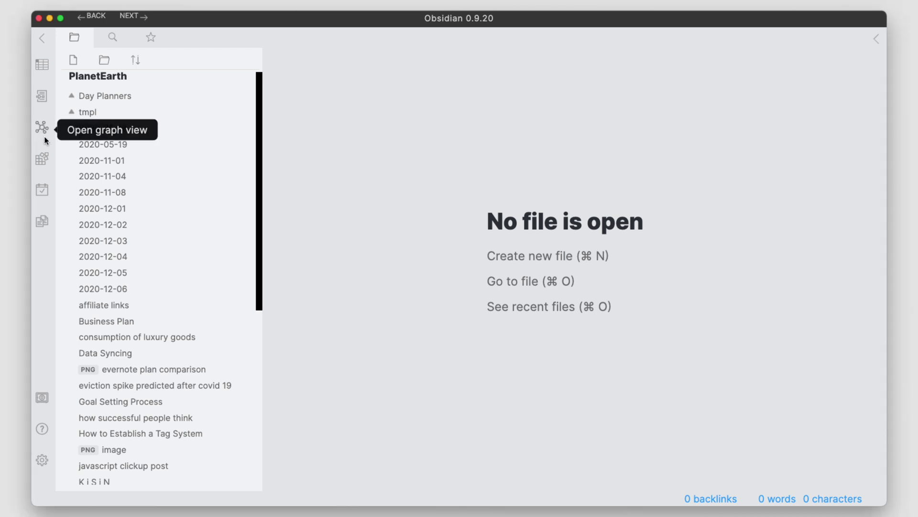
pyautogui.click(45, 136)
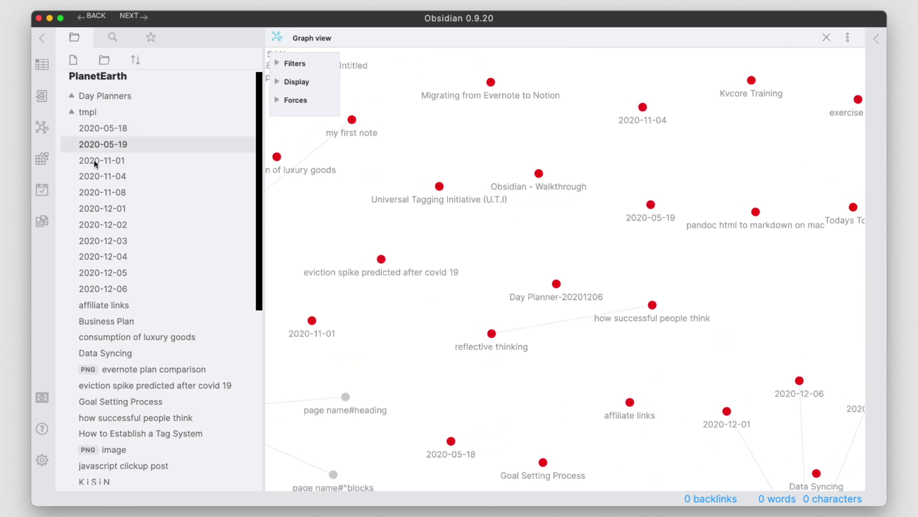
pyautogui.scroll(2, 480, 230)
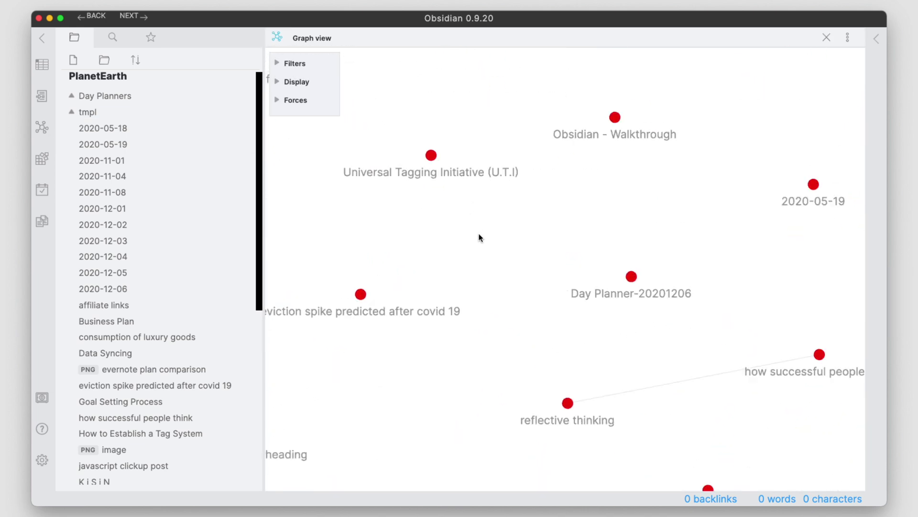
pyautogui.scroll(-10, 480, 232)
pyautogui.scroll(3, 481, 237)
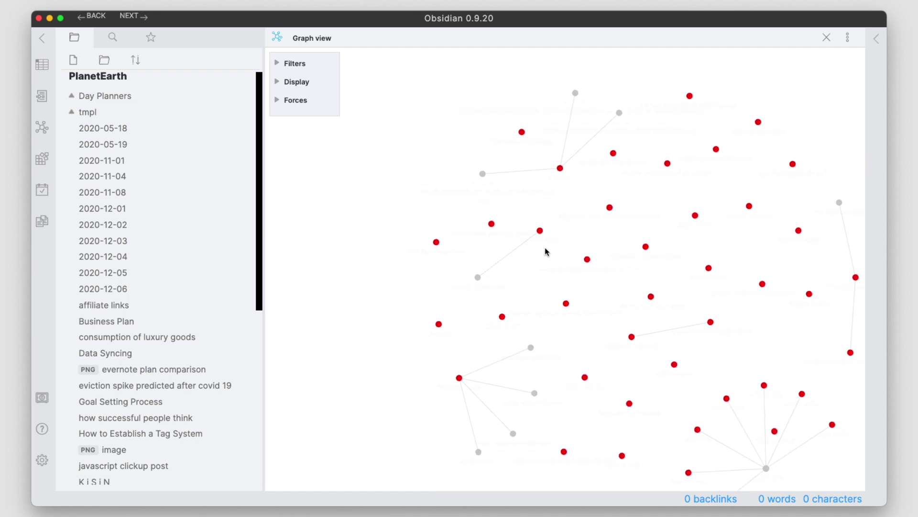
pyautogui.scroll(2, 548, 258)
pyautogui.moveTo(552, 246); pyautogui.dragTo(476, 229)
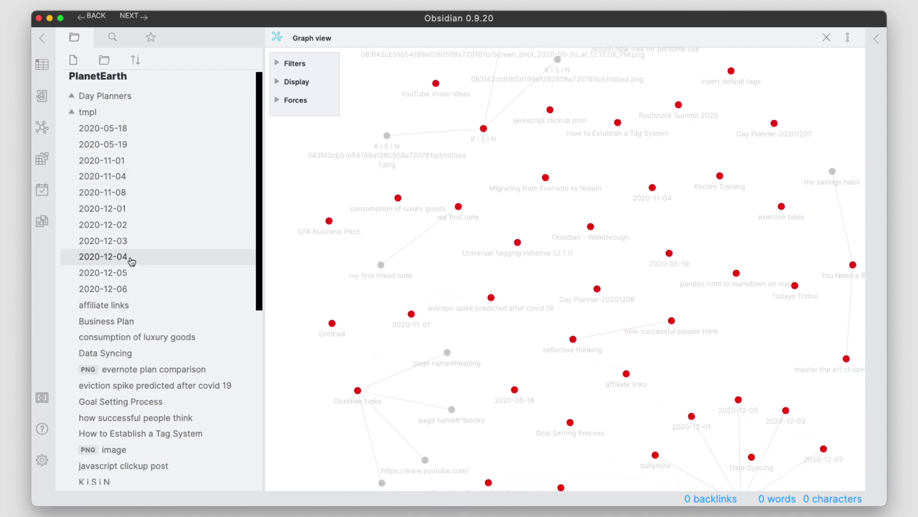
# Step: Close the graph and create a new blank note, placing the cursor on line 1
pyautogui.click(826, 38)
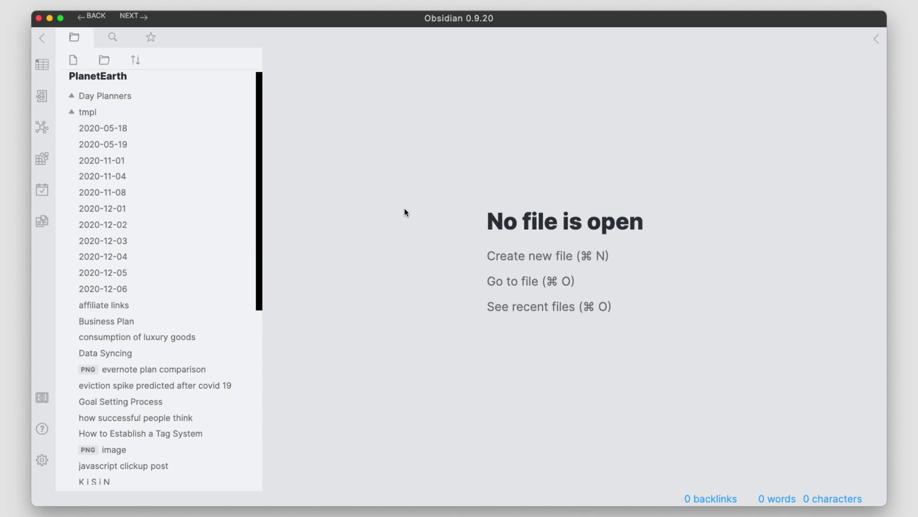
pyautogui.click(507, 263)
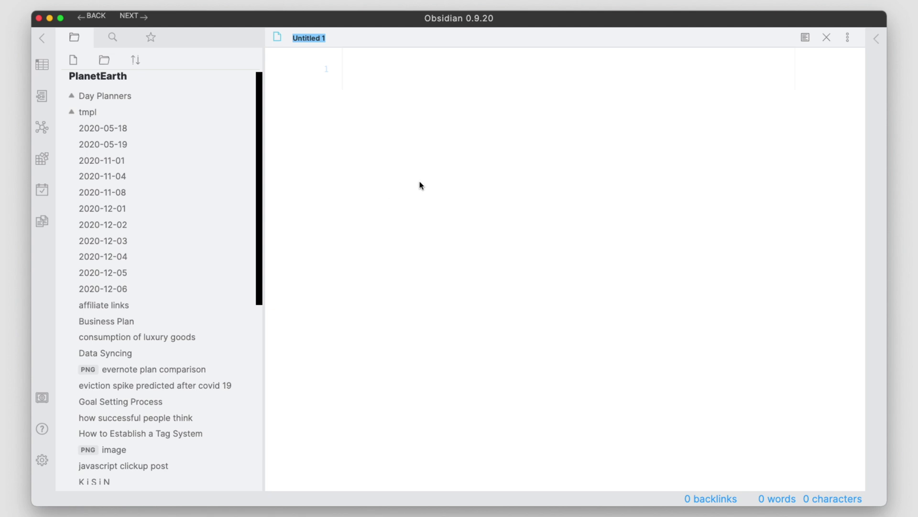
pyautogui.click(367, 82)
# Step: Write headings '# chapter 1' and '# chapter 2', with '## chapter 1.1' inserted between them
pyautogui.write('# chap')
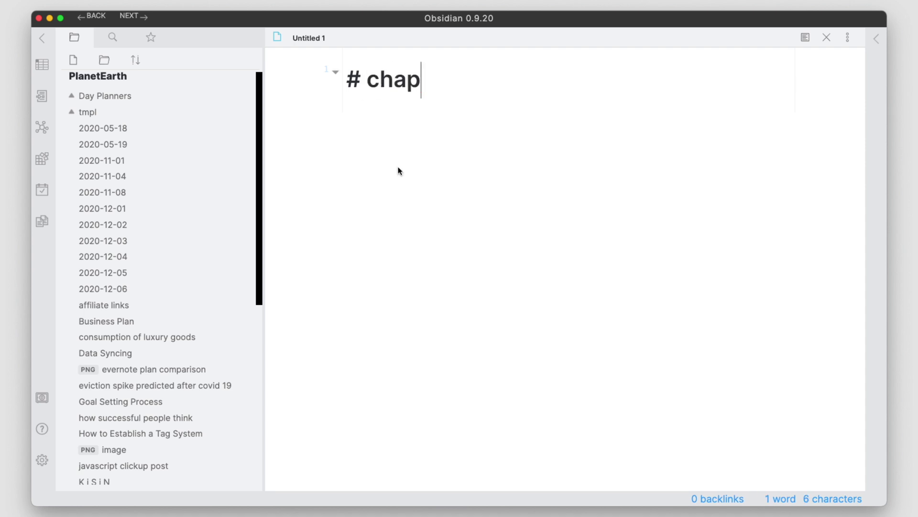
pyautogui.write('ter 1')
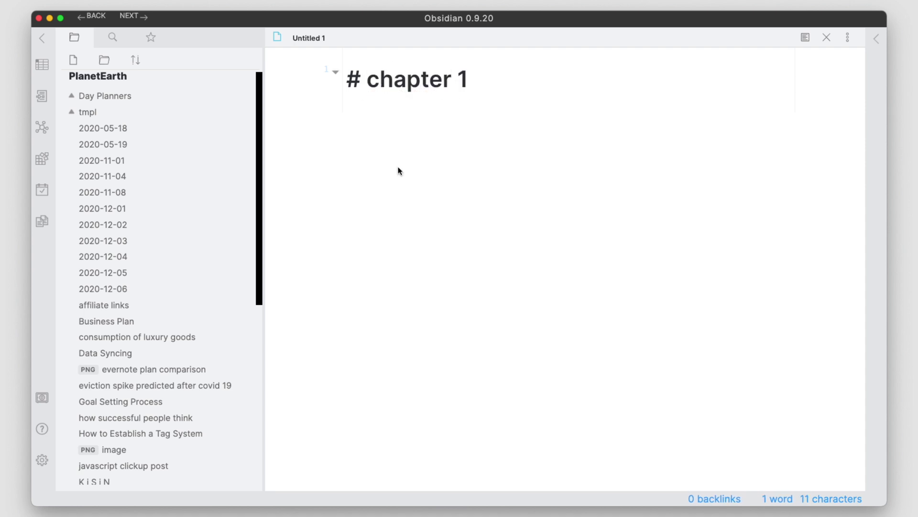
pyautogui.press('Return')
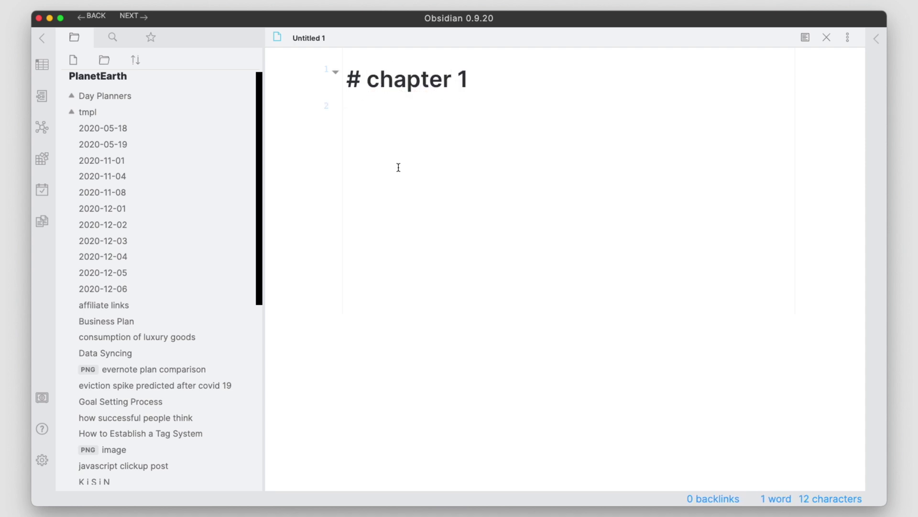
pyautogui.write('# ')
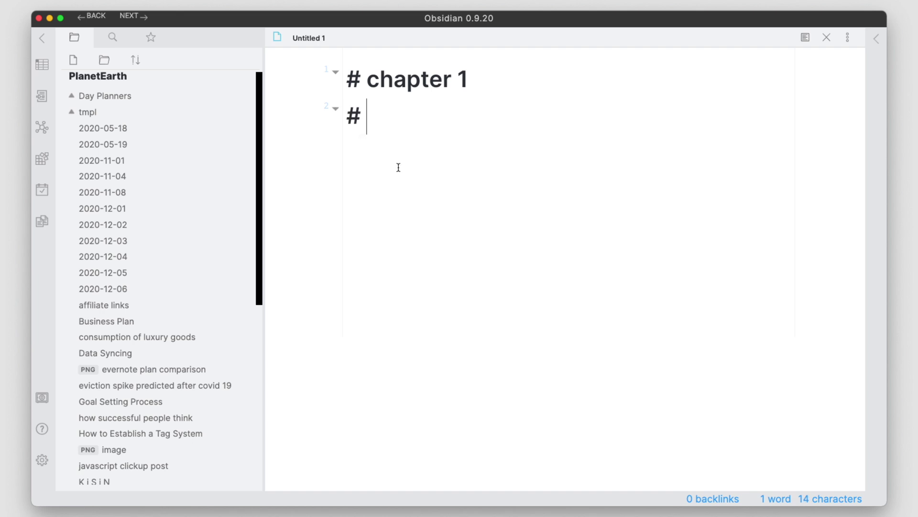
pyautogui.write('chapter 2')
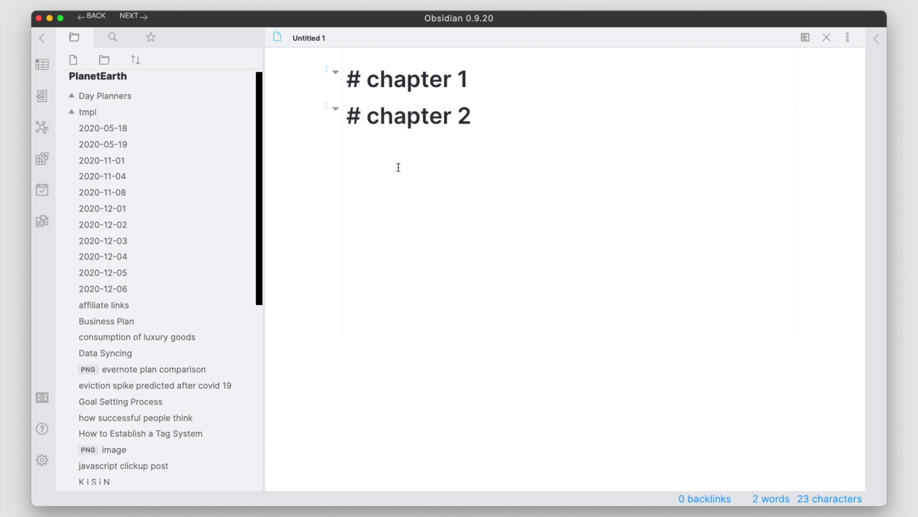
pyautogui.press('Up')
pyautogui.press('Return')
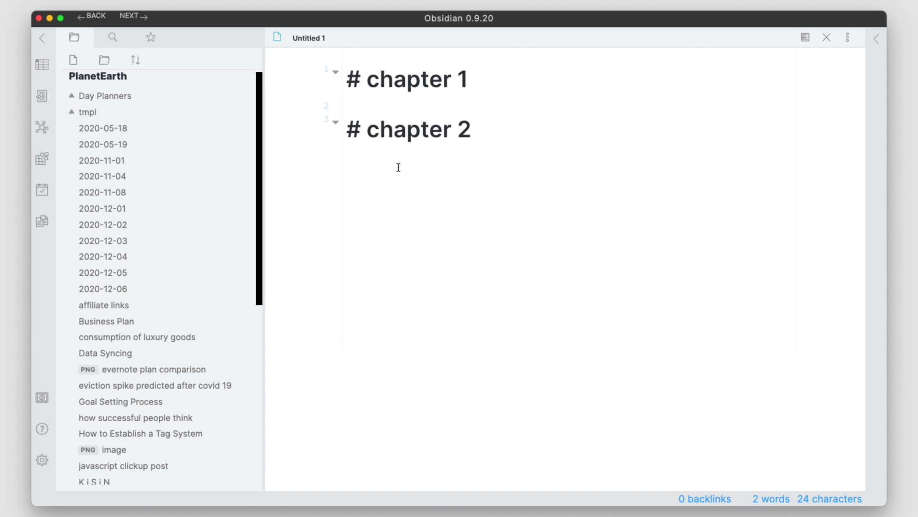
pyautogui.write('## ')
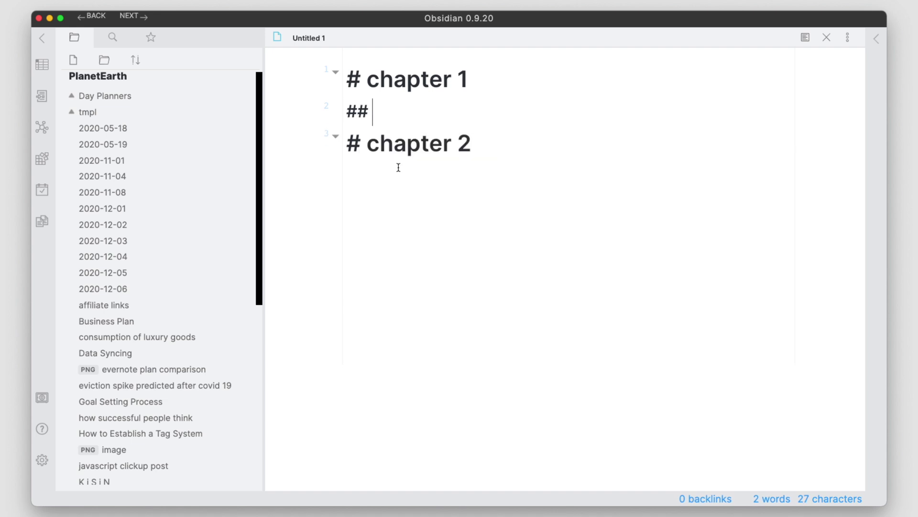
pyautogui.write('chapters')
pyautogui.press('BackSpace')
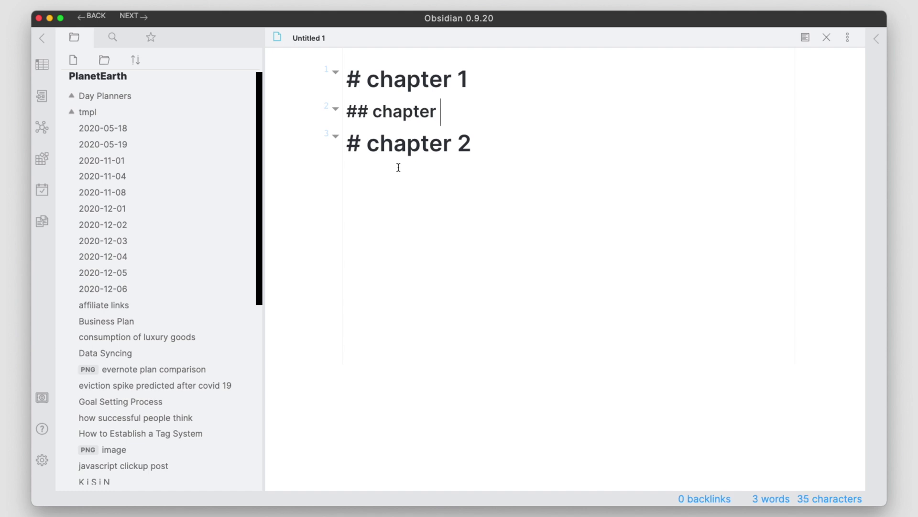
pyautogui.write('1.1')
pyautogui.press('Return')
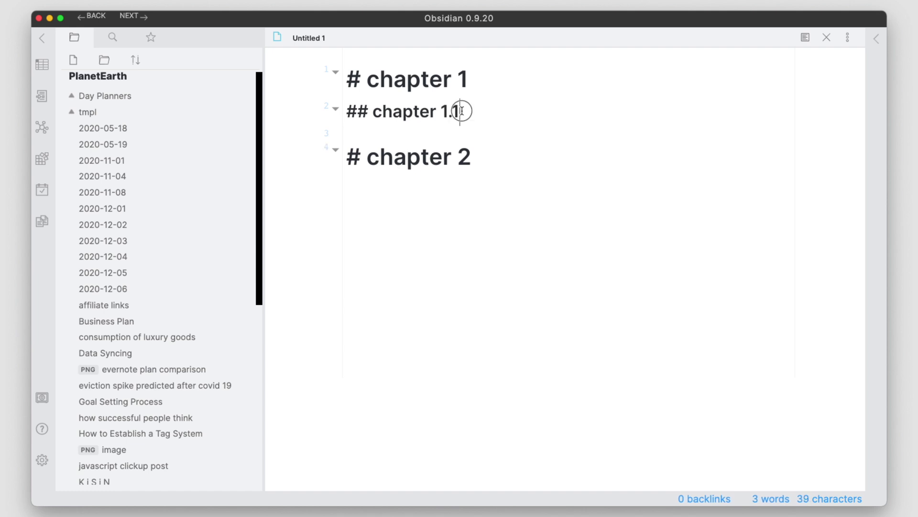
# Step: Paste two more copies of the chapter 1.1 subheading, making the second a ### heading
pyautogui.moveTo(460, 111); pyautogui.dragTo(348, 113)
pyautogui.press('super+c')
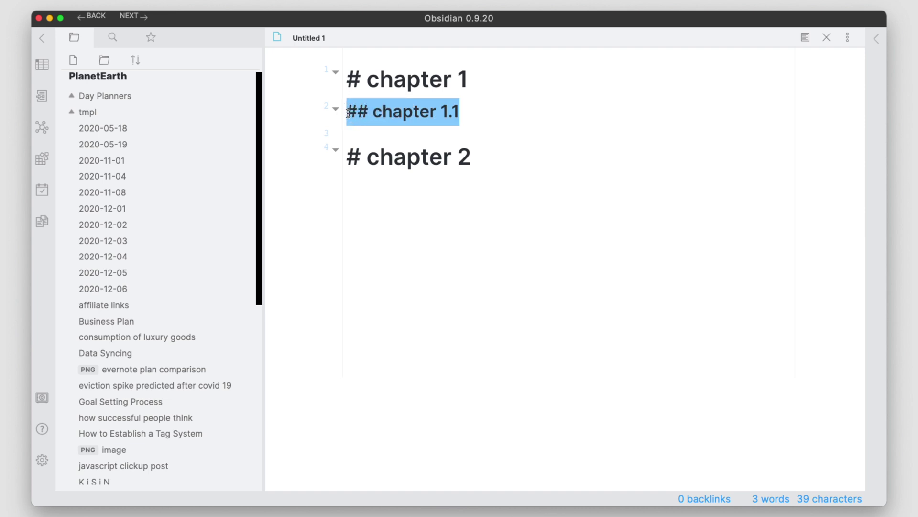
pyautogui.click(375, 133)
pyautogui.press('super+v')
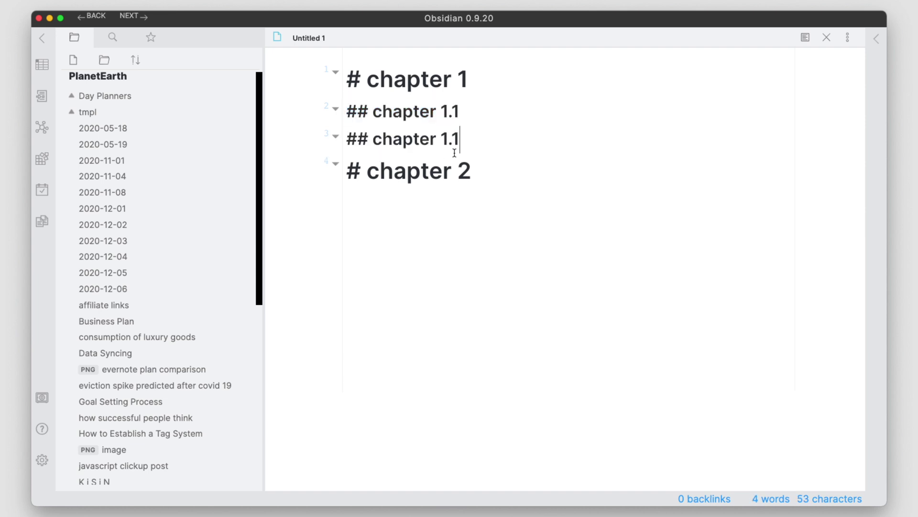
pyautogui.press('Return')
pyautogui.press('super+v')
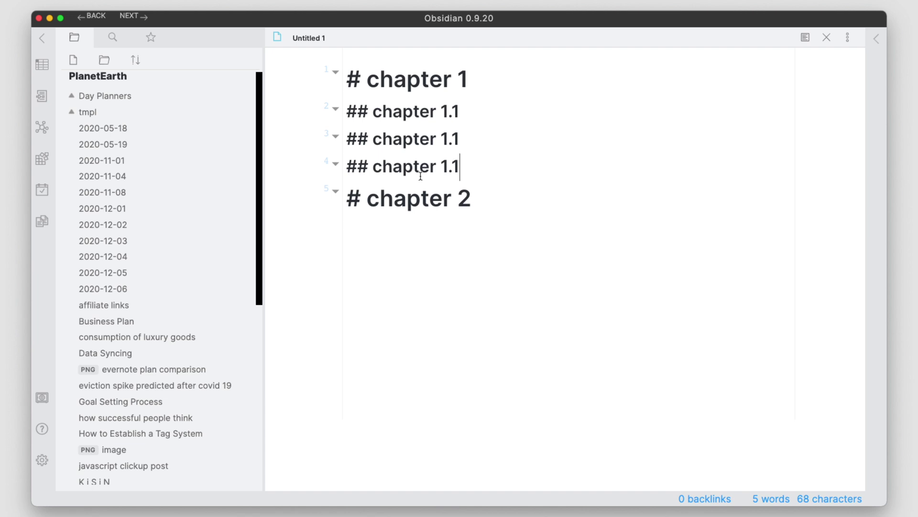
pyautogui.click(370, 173)
pyautogui.write('#')
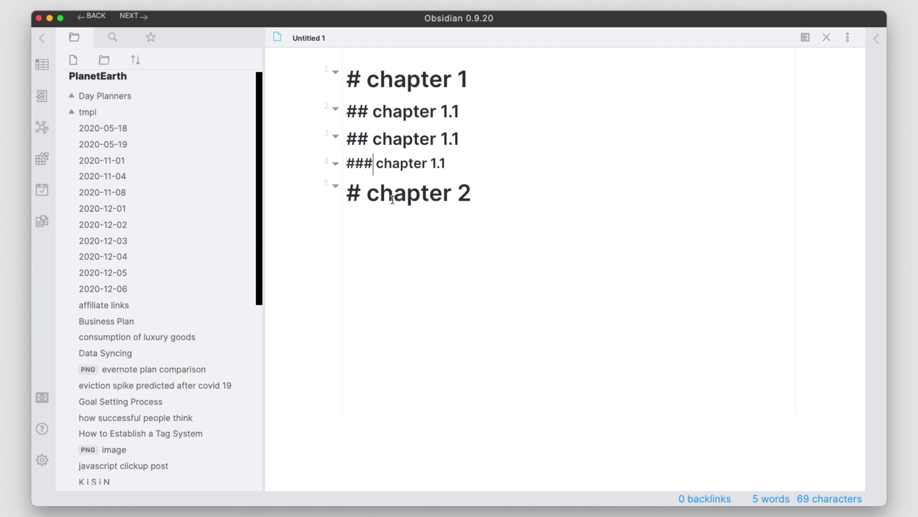
# Step: Copy the three subheadings under chapter 2 and renumber them 2.1, 2.1 and 2.1a
pyautogui.moveTo(455, 164); pyautogui.dragTo(328, 119)
pyautogui.hotkey('ctrl', 'c')
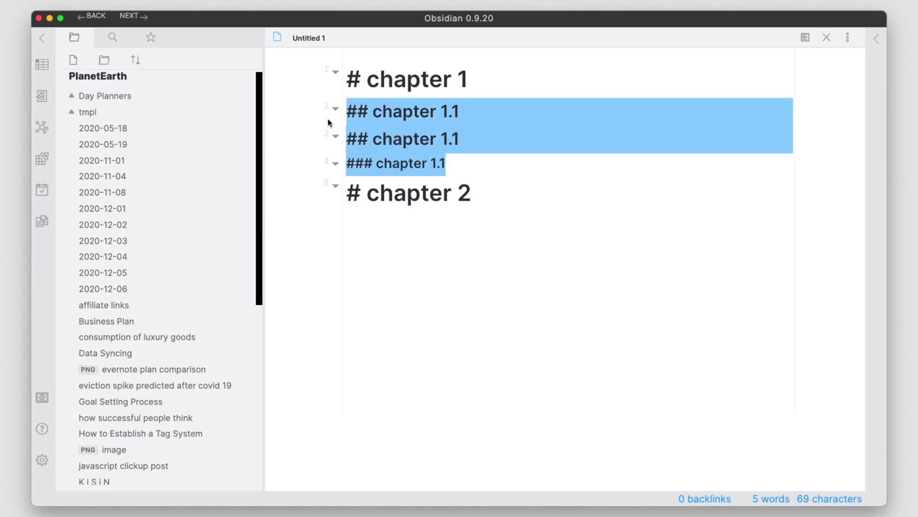
pyautogui.click(400, 234)
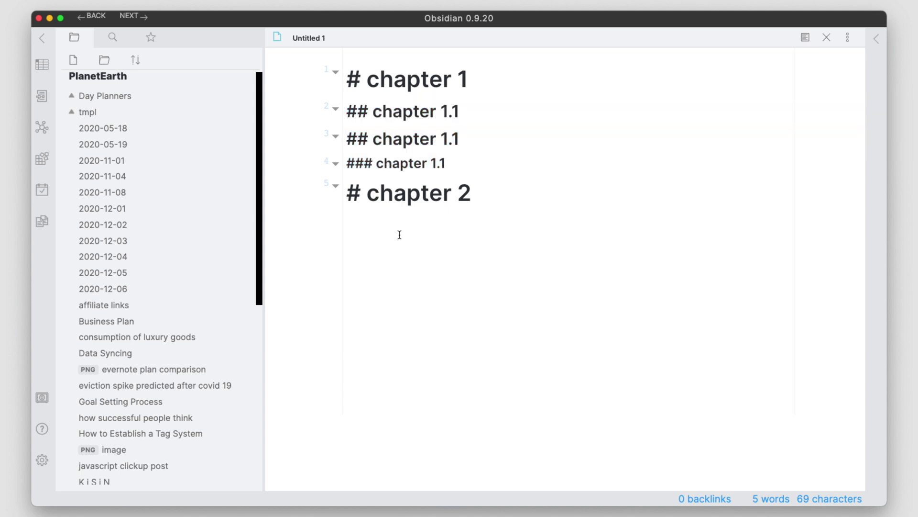
pyautogui.press('Return')
pyautogui.hotkey('ctrl', 'v')
pyautogui.doubleClick(449, 223)
pyautogui.write('2')
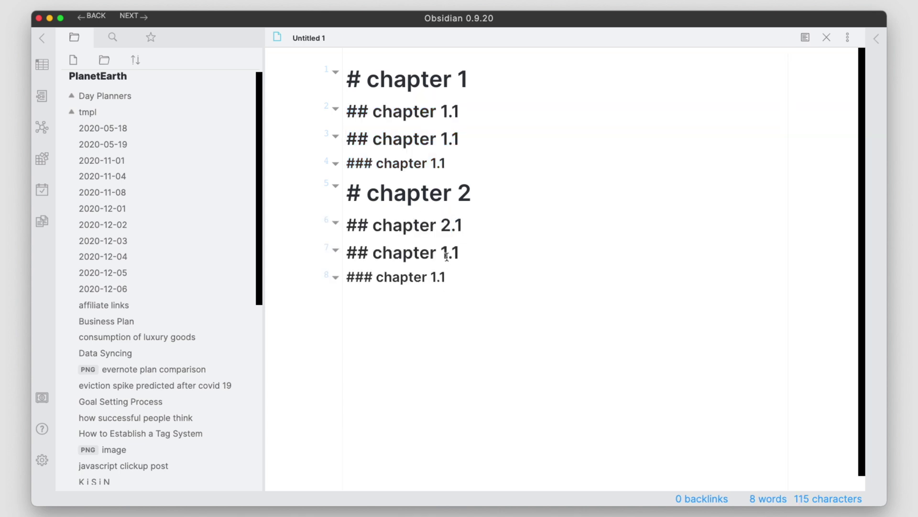
pyautogui.doubleClick(445, 253)
pyautogui.write('2')
pyautogui.doubleClick(434, 278)
pyautogui.write('2.1a')
# Step: Renumber chapter 1's copied subheadings to chapter 1.2 and chapter 1.2a
pyautogui.click(454, 163)
pyautogui.write('a')
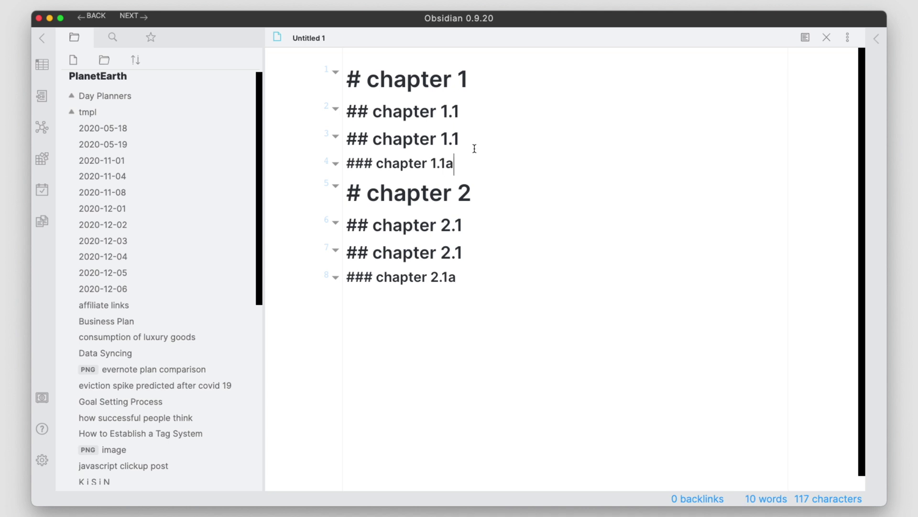
pyautogui.click(458, 140)
pyautogui.doubleClick(458, 140)
pyautogui.write('2')
pyautogui.moveTo(440, 164); pyautogui.dragTo(446, 163)
pyautogui.write('2')
pyautogui.click(485, 237)
pyautogui.click(475, 274)
# Step: Open the Mind Map preview (Cmd+Shift+M), then collapse and re-expand chapter 1.2, 1, 2.1 and 2 branches
pyautogui.press('super+shift+m')
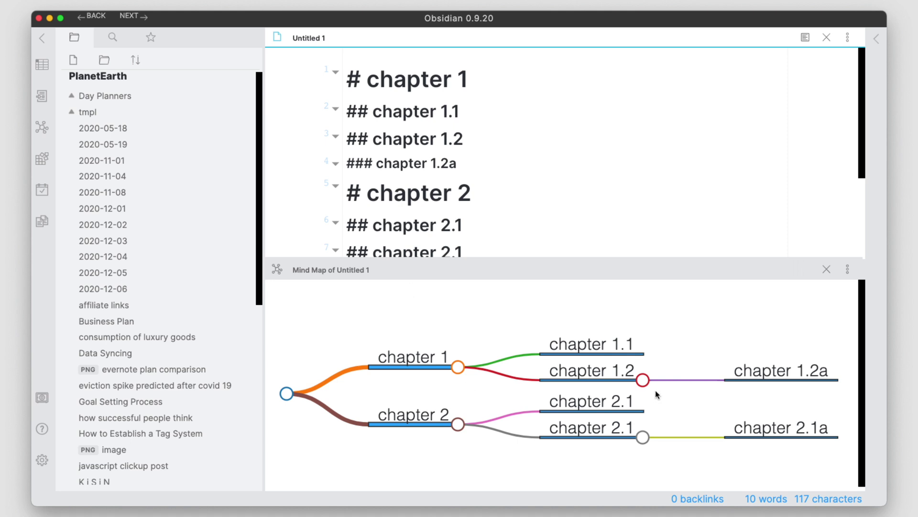
pyautogui.click(643, 379)
pyautogui.click(643, 381)
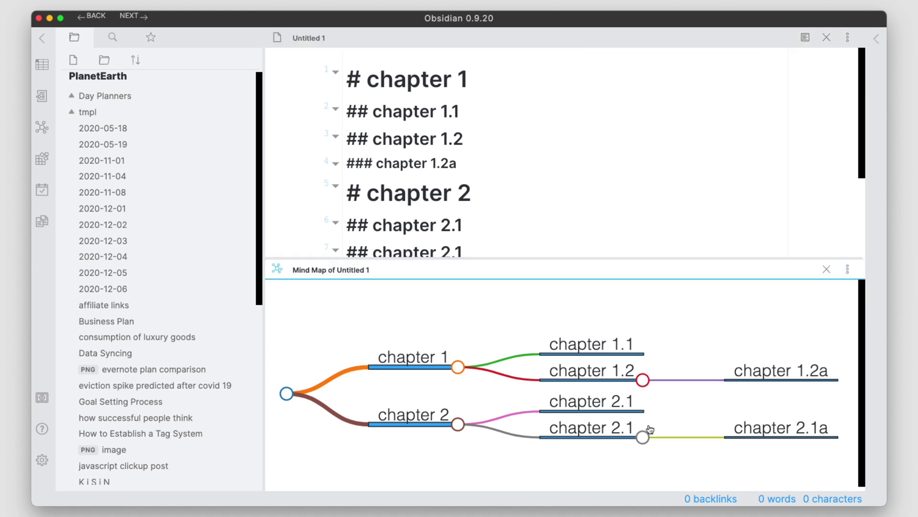
pyautogui.click(457, 367)
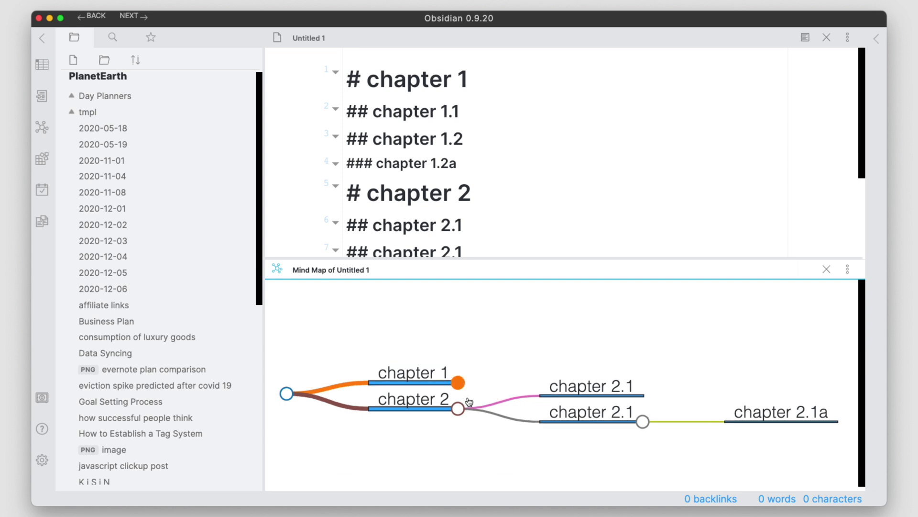
pyautogui.click(458, 382)
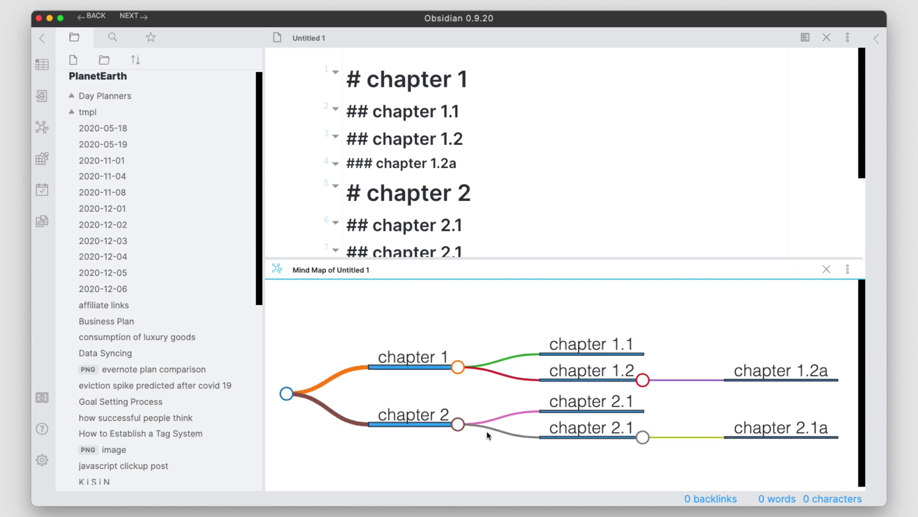
pyautogui.click(644, 438)
pyautogui.click(643, 437)
pyautogui.click(458, 424)
pyautogui.click(458, 405)
# Step: Add a line reading 'add text' directly below the chapter 1 heading
pyautogui.click(478, 91)
pyautogui.press('Return')
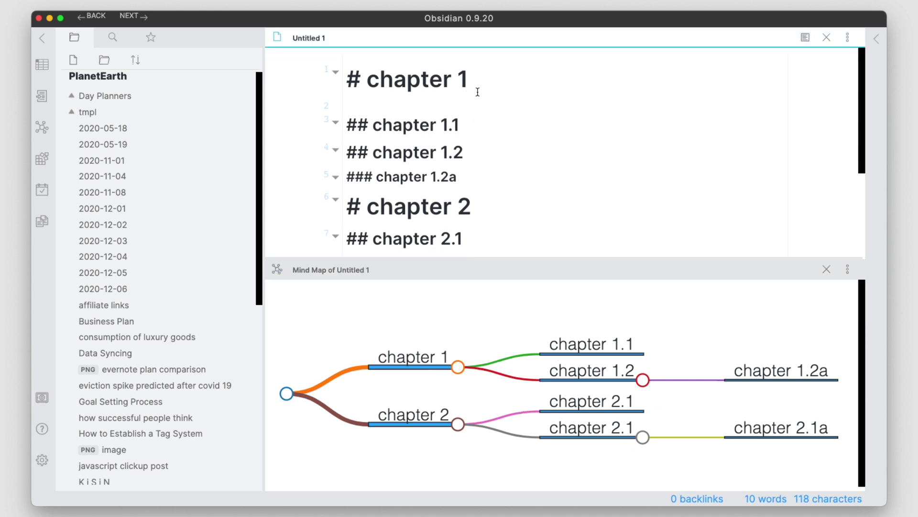
pyautogui.write('add tect')
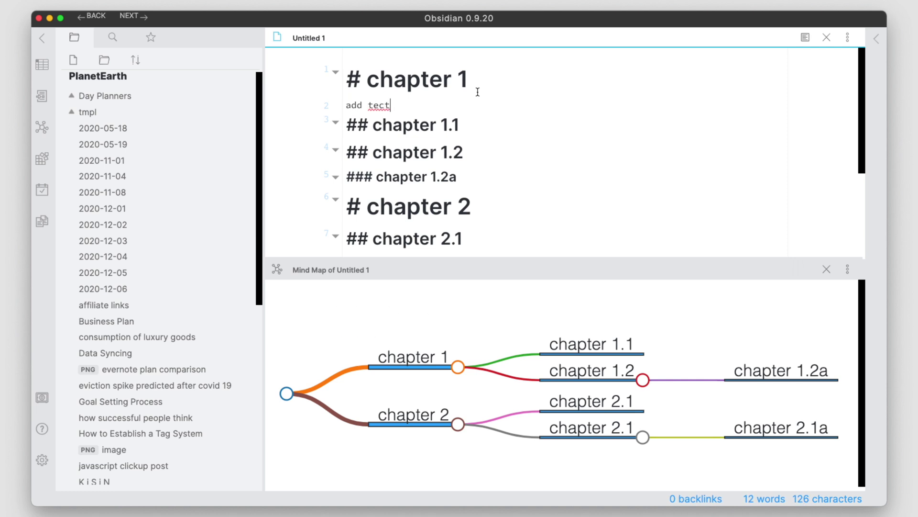
pyautogui.press('BackSpace')
pyautogui.press('BackSpace')
pyautogui.write('xt')
pyautogui.click(357, 325)
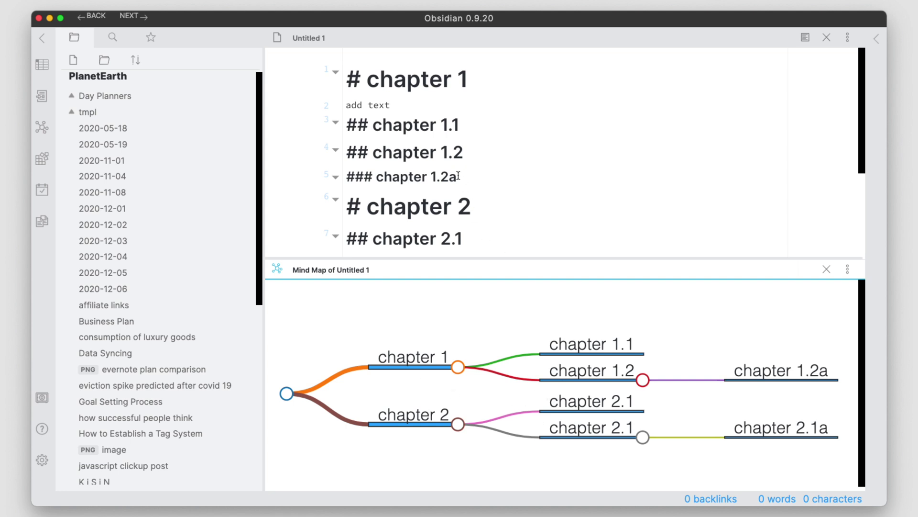
# Step: Turn the chapter 1.2a heading text into a [[chapter 1.2a]] wiki link
pyautogui.moveTo(376, 178); pyautogui.dragTo(456, 177)
pyautogui.write('[[')
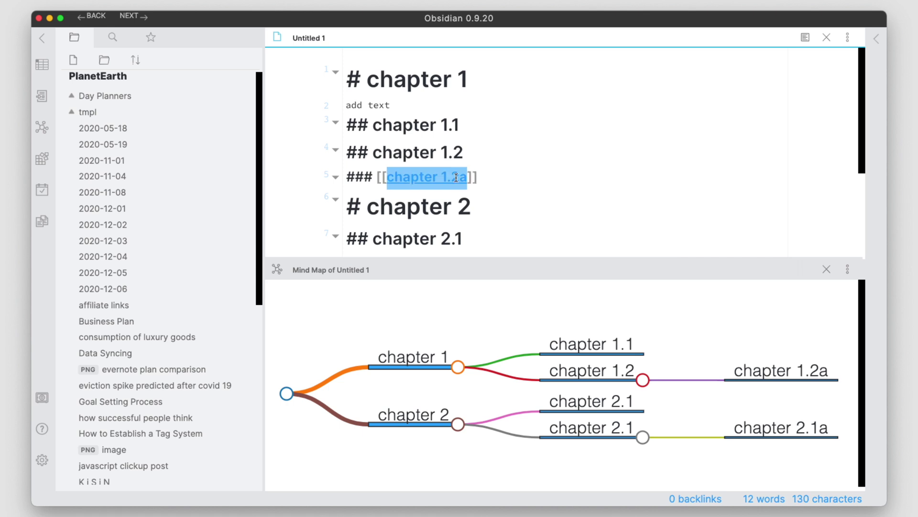
pyautogui.click(524, 173)
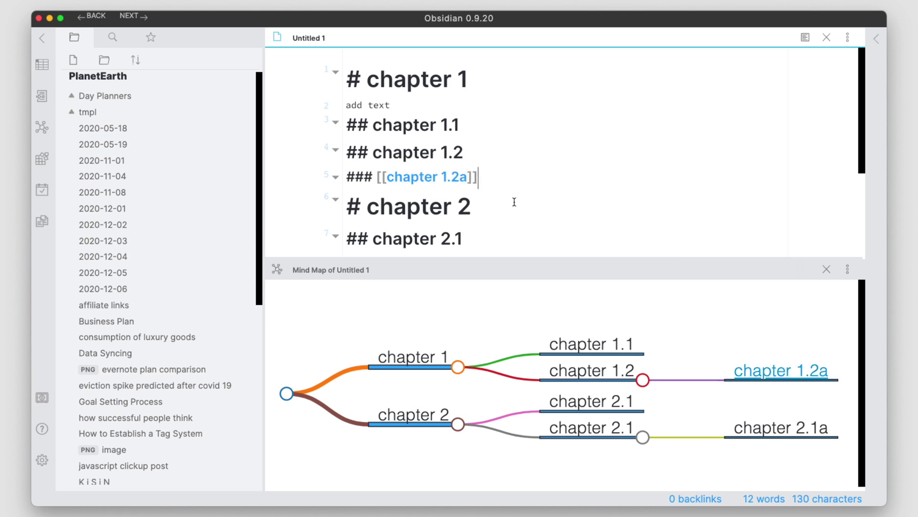
pyautogui.click(778, 376)
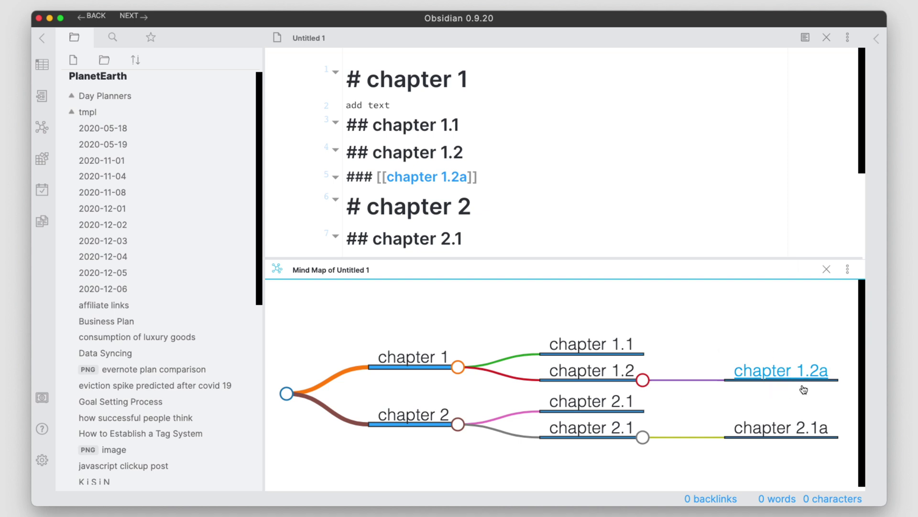
# Step: Follow the [[chapter 1.2a]] link to create that note, return to Untitled 1, and restore the Mind Map pane
pyautogui.click(424, 177)
pyautogui.keyDown('super'); pyautogui.click(425, 178); pyautogui.keyUp('super')
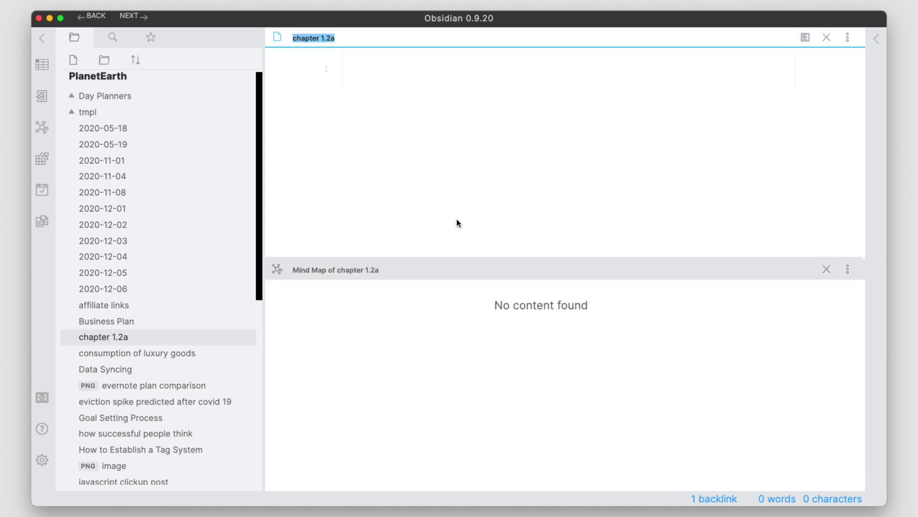
pyautogui.click(101, 17)
pyautogui.click(765, 372)
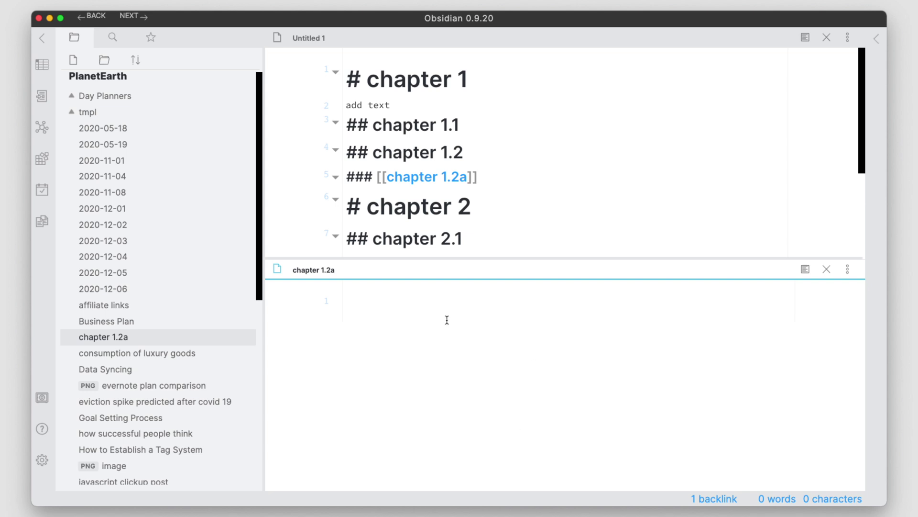
pyautogui.press('super+shift+m')
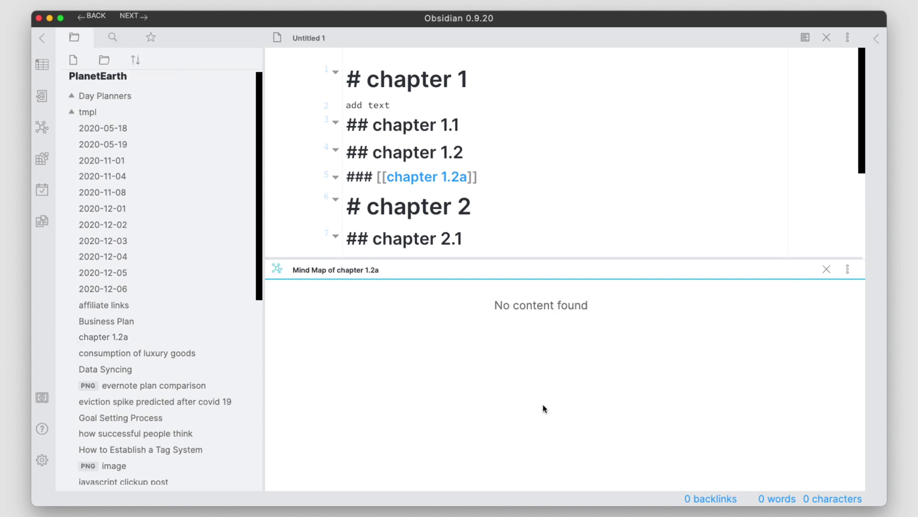
pyautogui.click(548, 205)
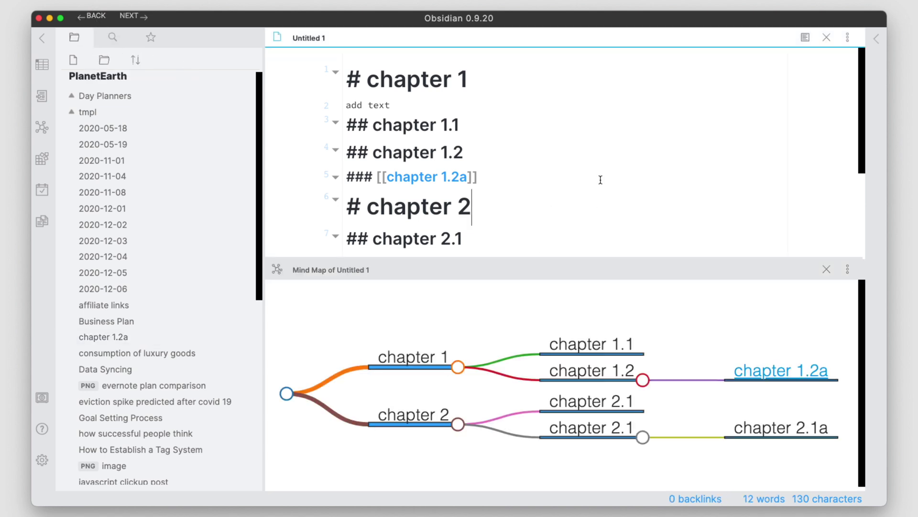
# Step: Replace the whole note with the pasted outline that adds chapter 3 with sections 3.1–3.3
pyautogui.click(900, 318)
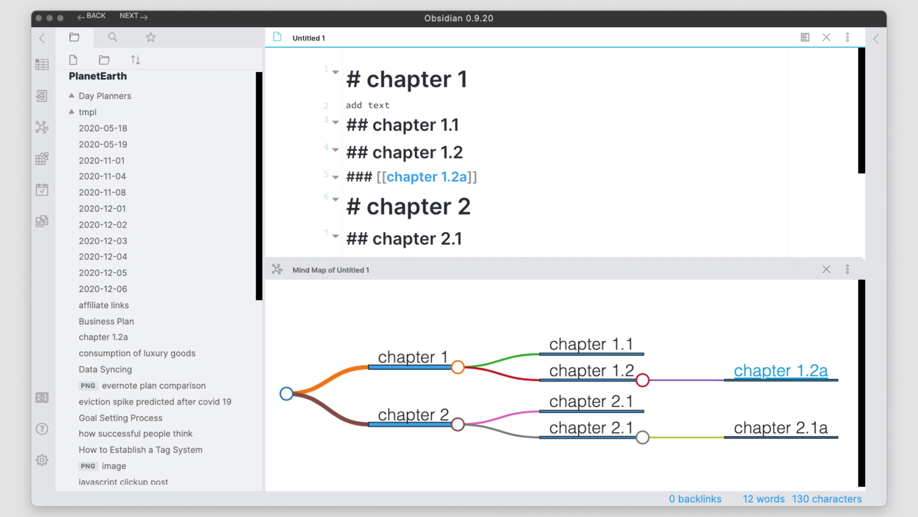
pyautogui.click(559, 219)
pyautogui.press('super+a')
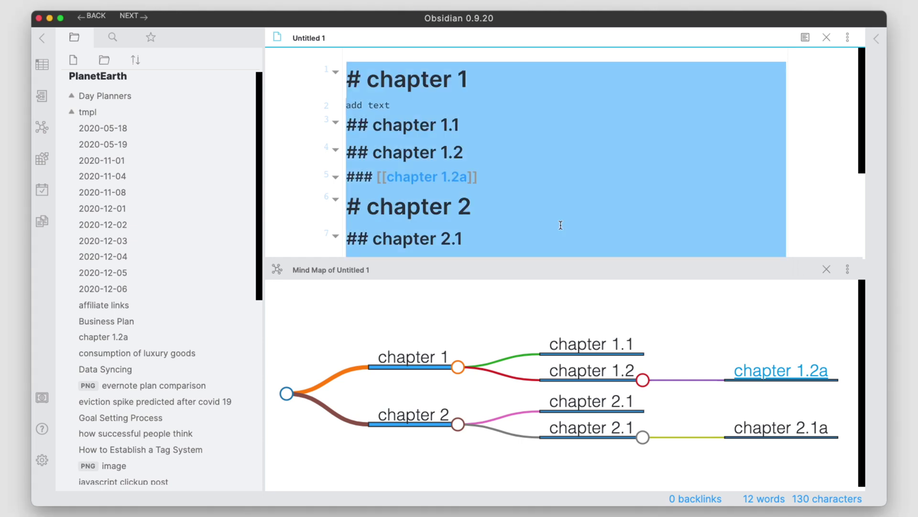
pyautogui.press('super+v')
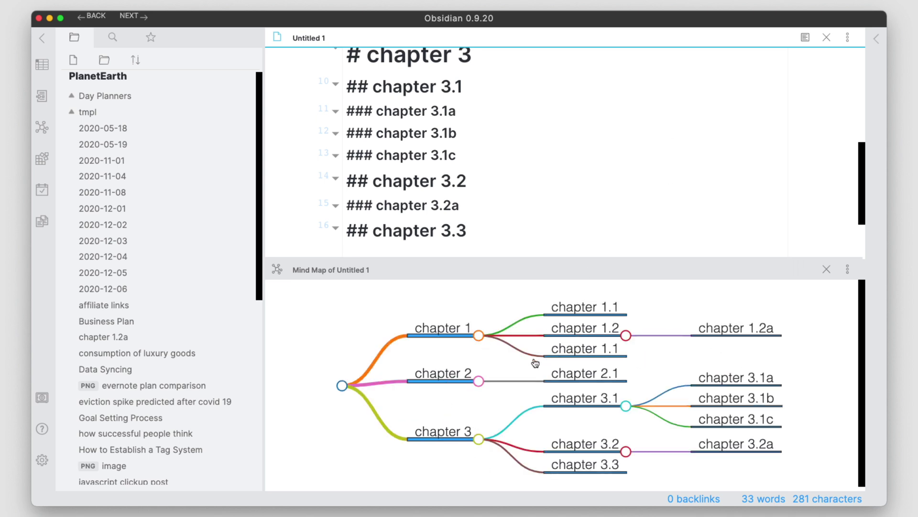
pyautogui.click(485, 181)
pyautogui.click(489, 142)
pyautogui.click(492, 184)
pyautogui.click(518, 225)
# Step: In Settings' Third-party plugins, search the community catalogue for 'mind' and view the Mind Map plugin
pyautogui.click(43, 459)
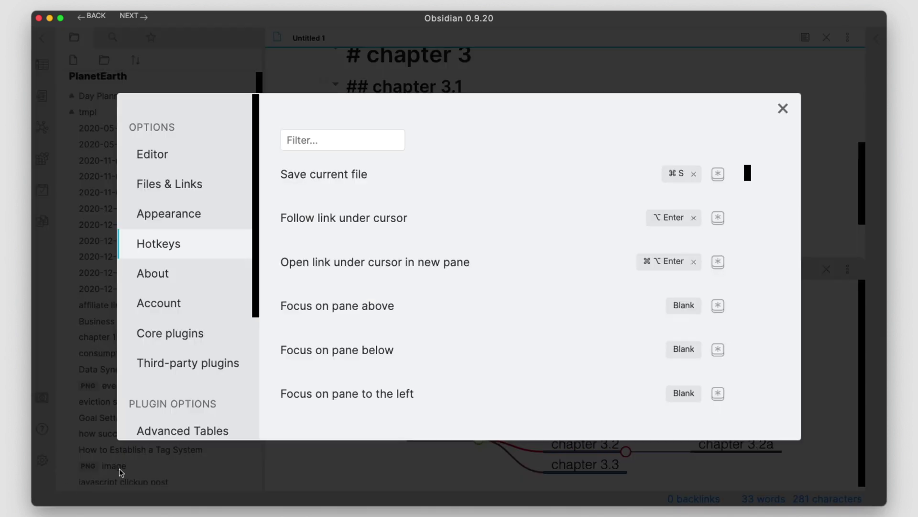
pyautogui.click(185, 368)
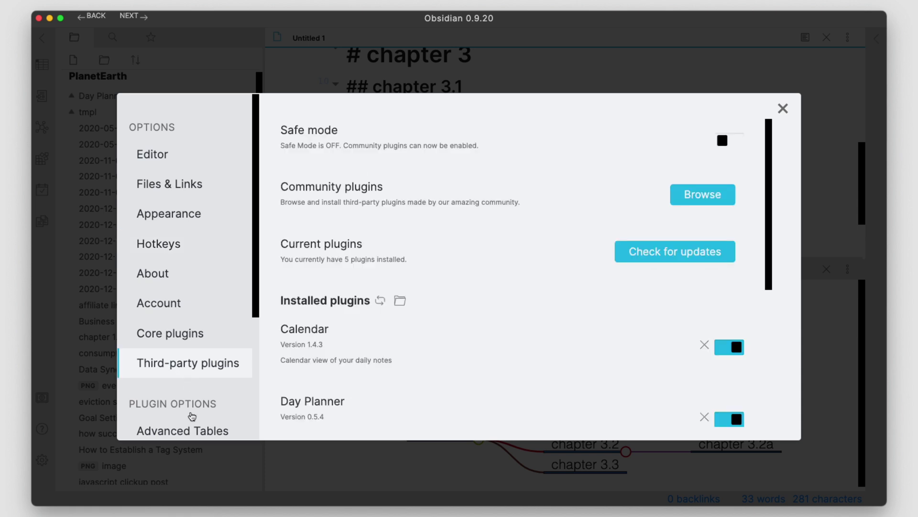
pyautogui.click(696, 196)
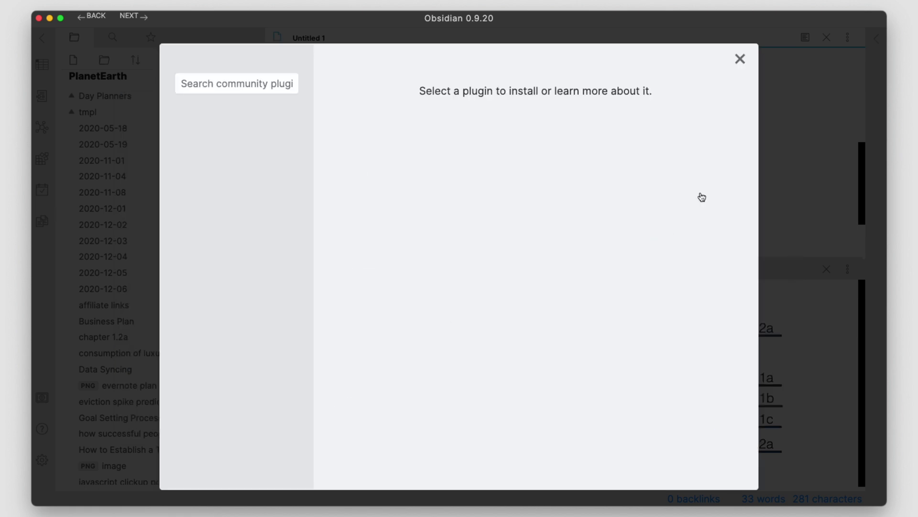
pyautogui.click(232, 84)
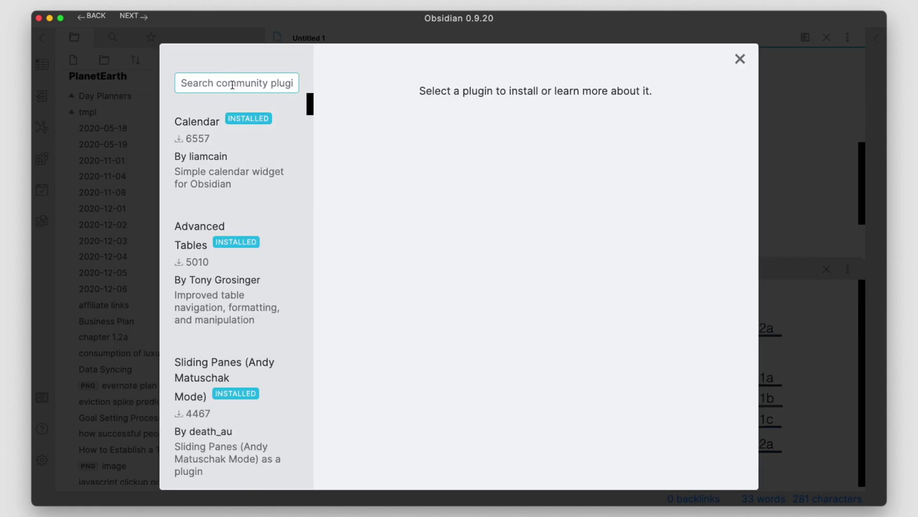
pyautogui.write('mind')
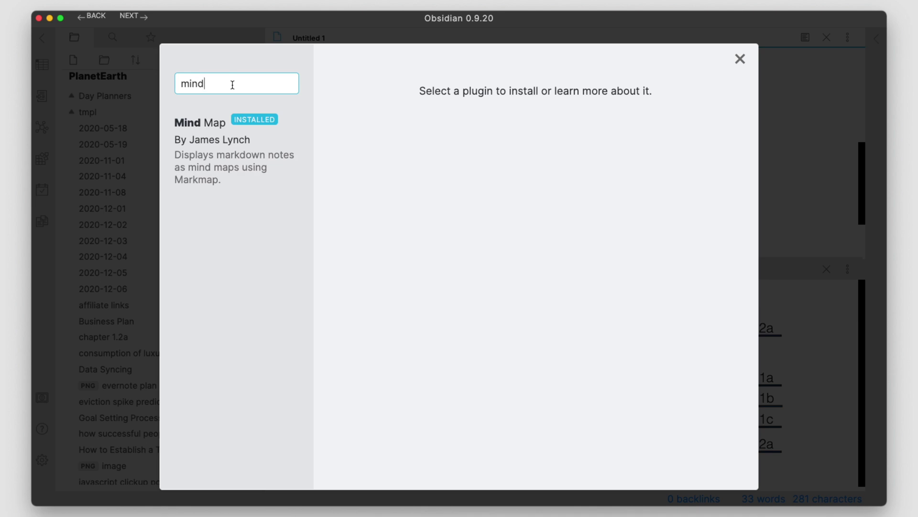
pyautogui.click(199, 153)
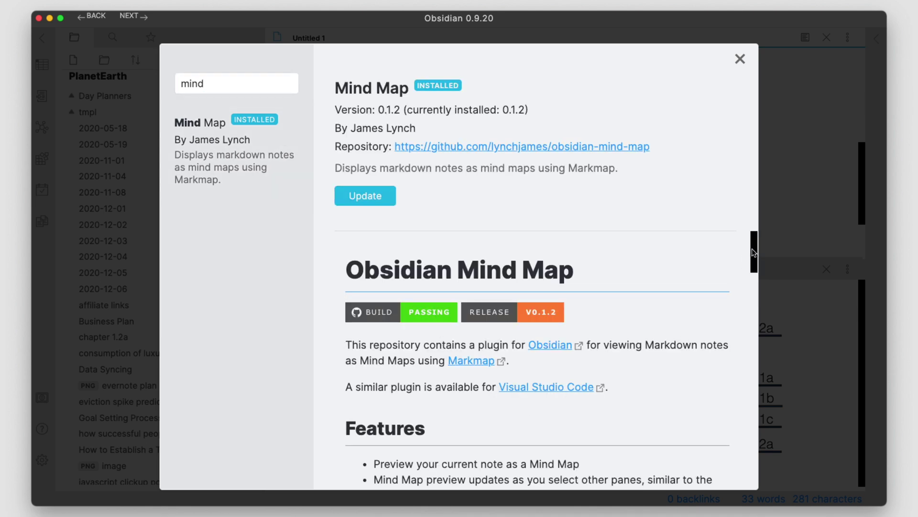
pyautogui.moveTo(752, 248); pyautogui.dragTo(755, 363)
pyautogui.click(740, 59)
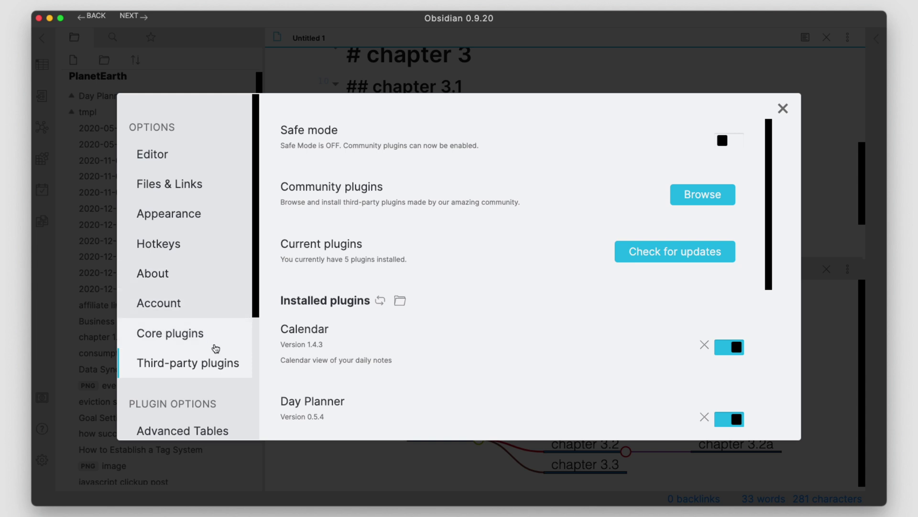
# Step: Filter the Hotkeys settings by 'mind' to find the Mind Map preview shortcut
pyautogui.click(185, 245)
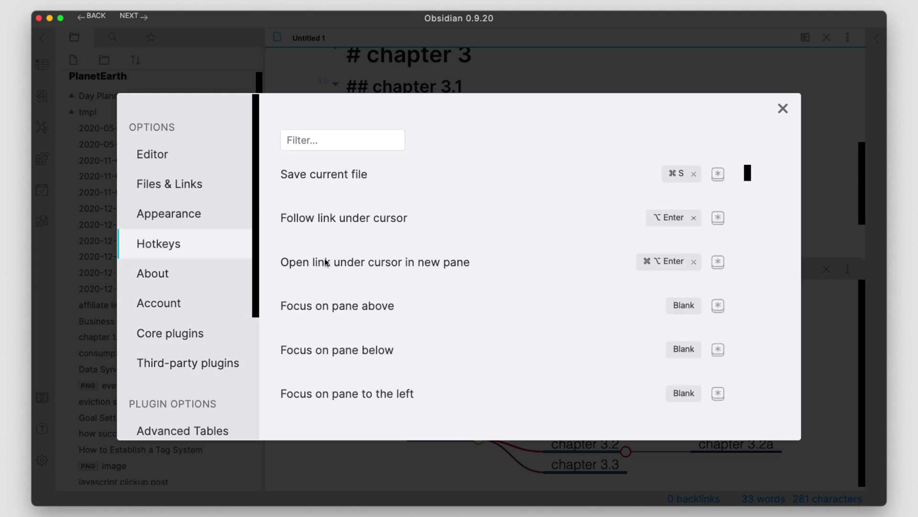
pyautogui.click(340, 139)
pyautogui.write('mind')
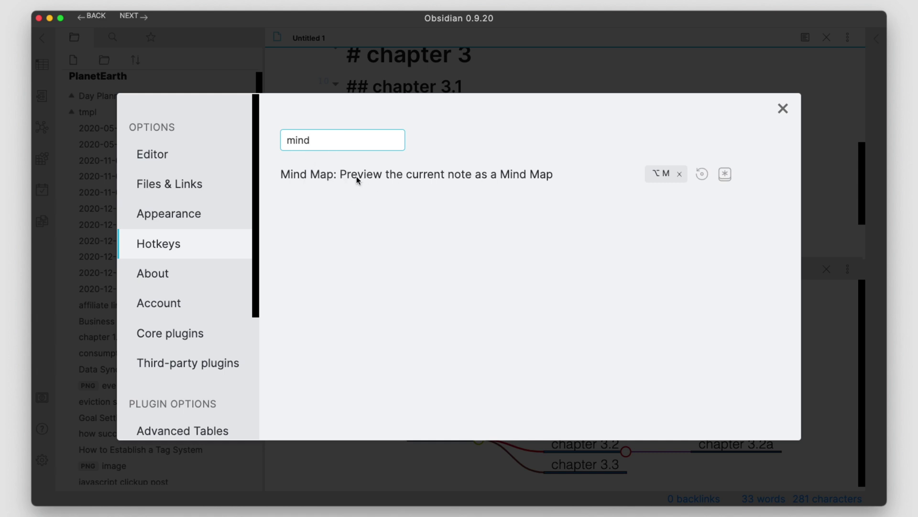
pyautogui.click(378, 178)
# Step: Close the Settings window with Escape to return to Untitled 1
pyautogui.press('Escape')
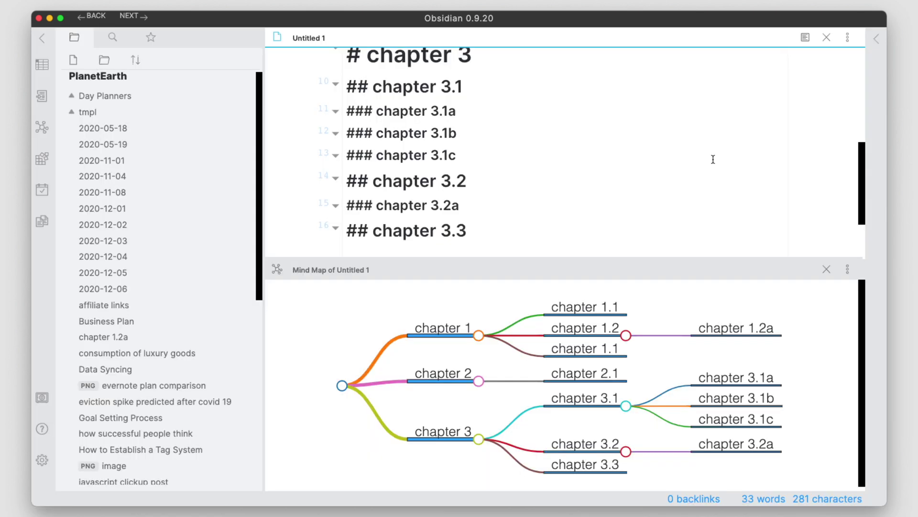